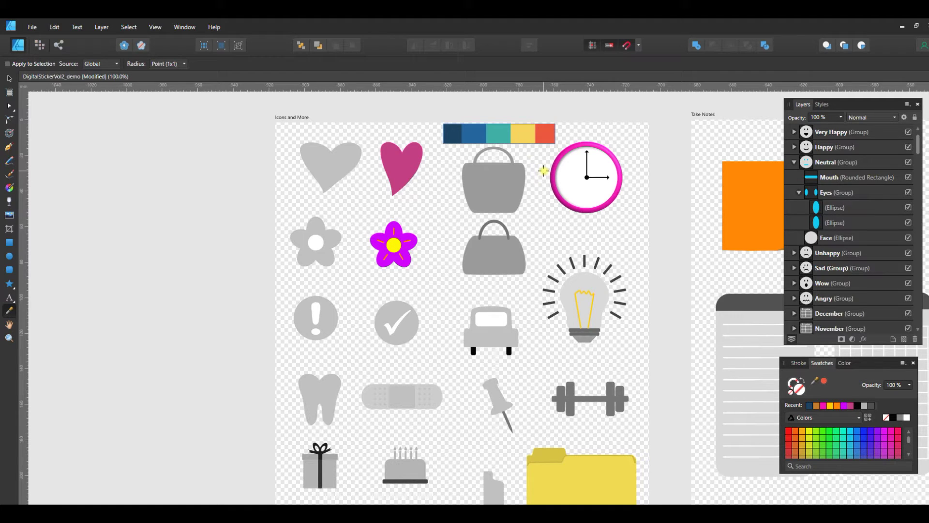
Try the Color Picker Tool, then return to the Move Tool.
left_click(10, 310)
left_click(10, 78)
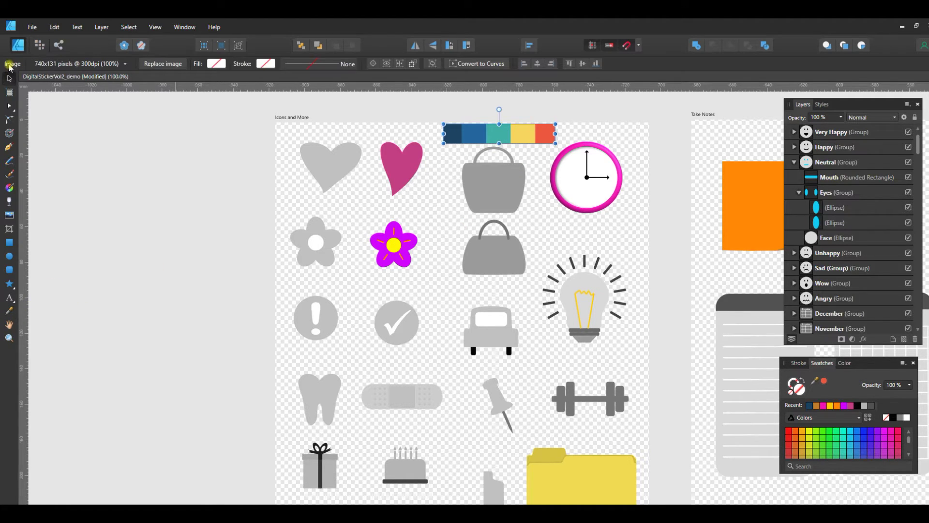
Fill the wide heart with the palette coral using the Color Picker with Apply to Selection.
left_click(320, 162)
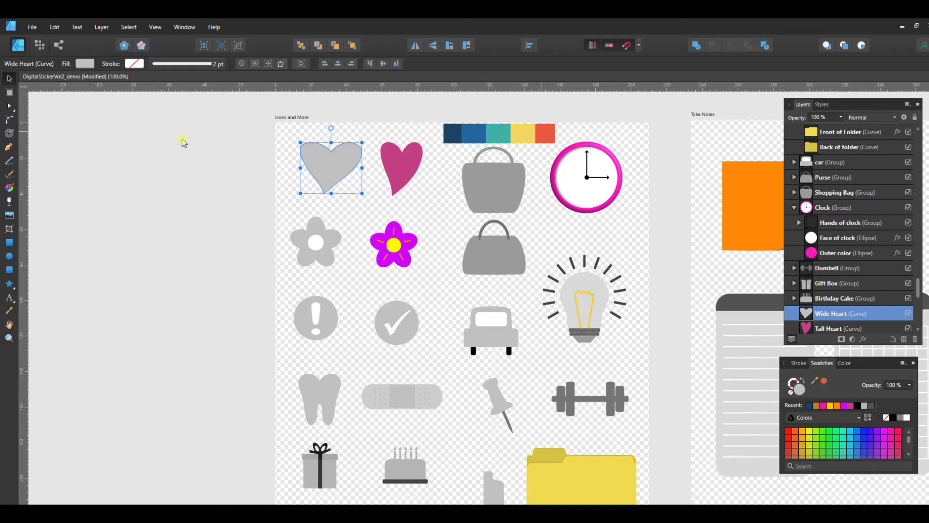
left_click(9, 313)
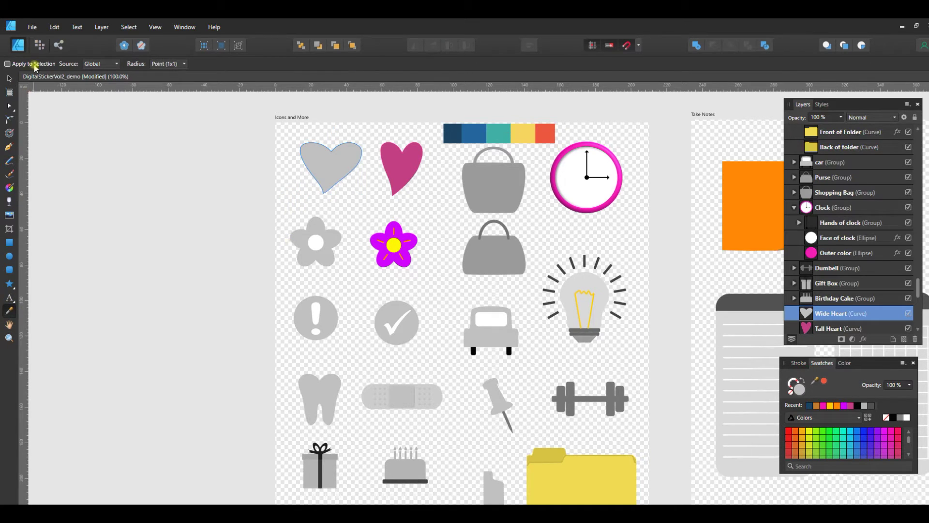
left_click(7, 65)
left_click(546, 132)
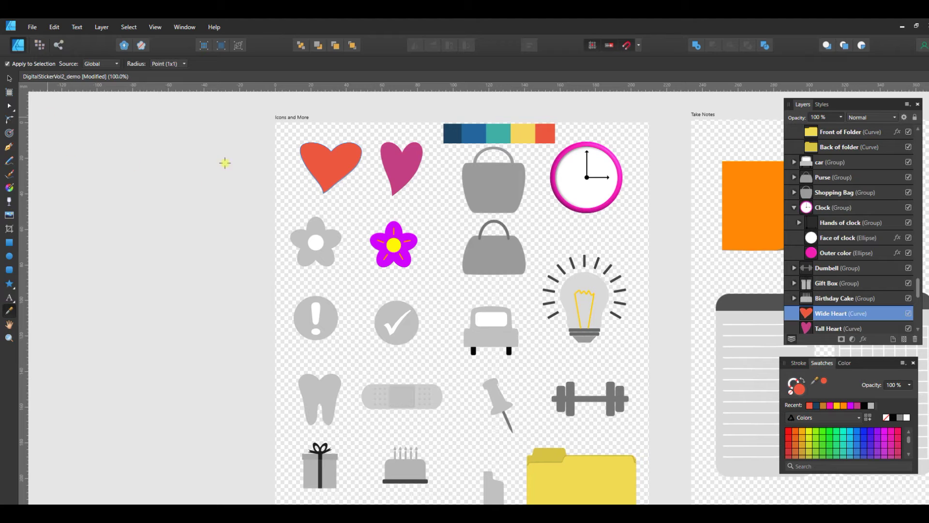
left_click(8, 79)
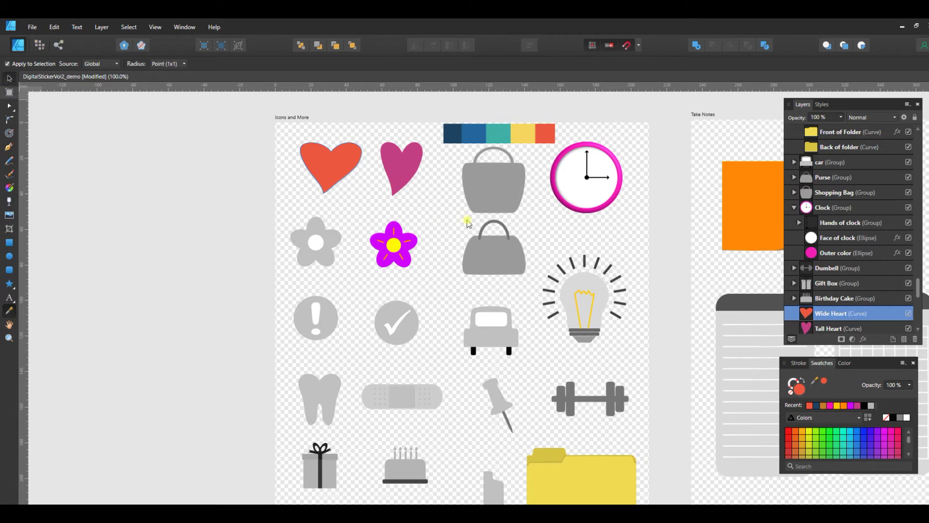
Fill Flower 2's Petals (Cloud) layer with the recent coral swatch.
left_click(336, 257)
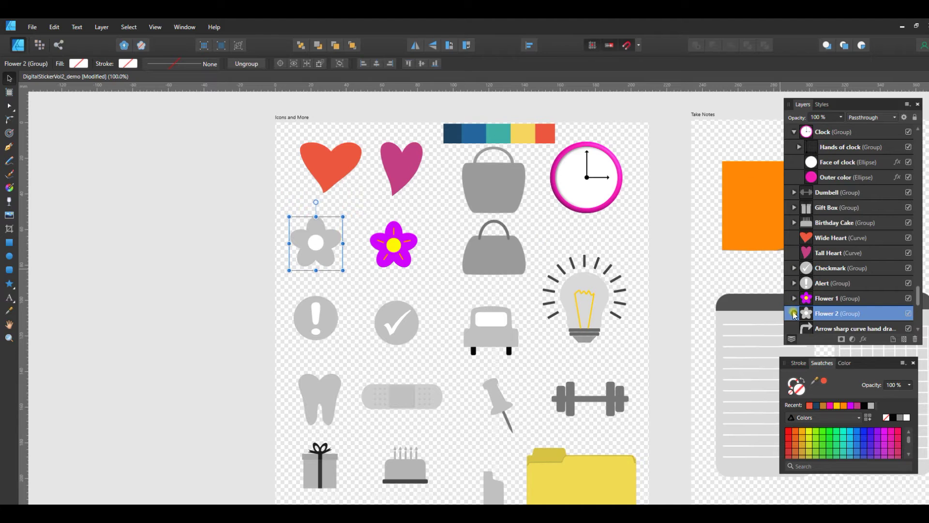
left_click(795, 313)
scroll(862, 249, "down", 3)
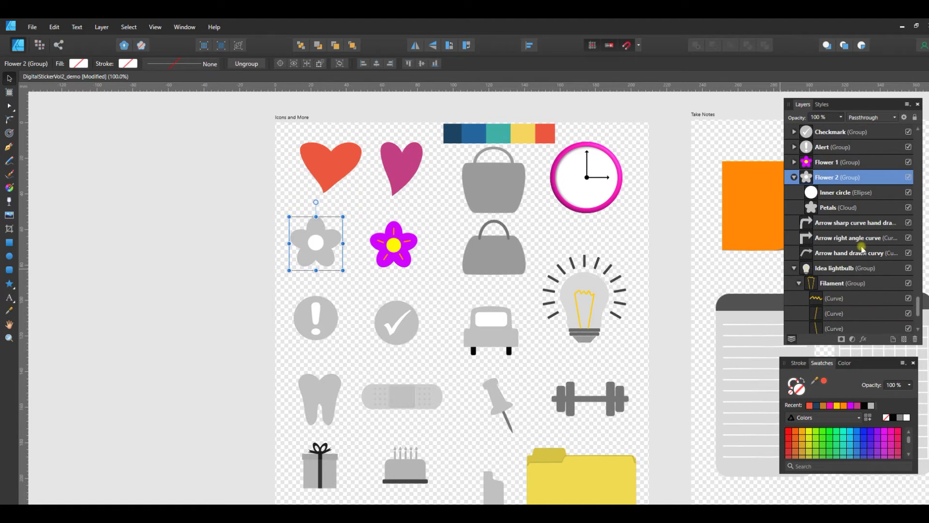
left_click(828, 208)
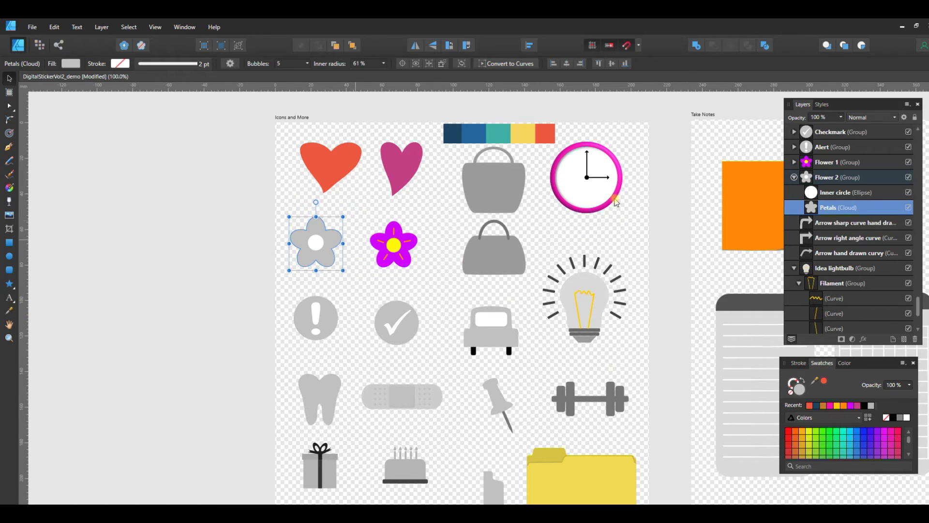
left_click(809, 406)
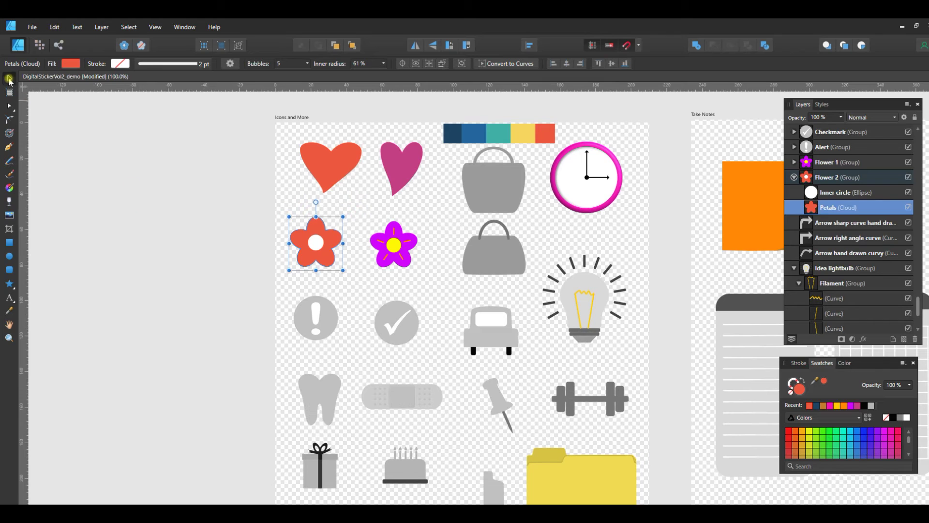
Sample the palette's yellow onto the flower's Inner circle layer.
left_click(839, 194)
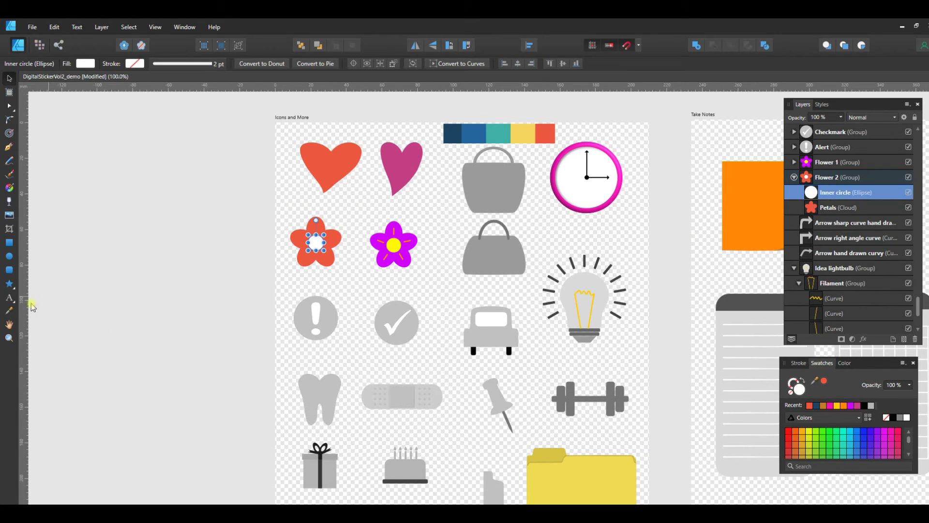
left_click(10, 311)
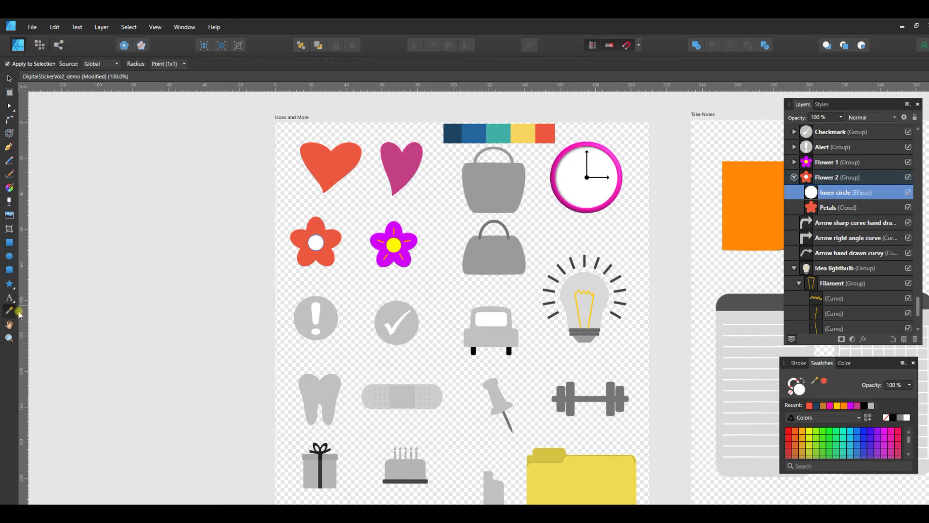
left_click(520, 135)
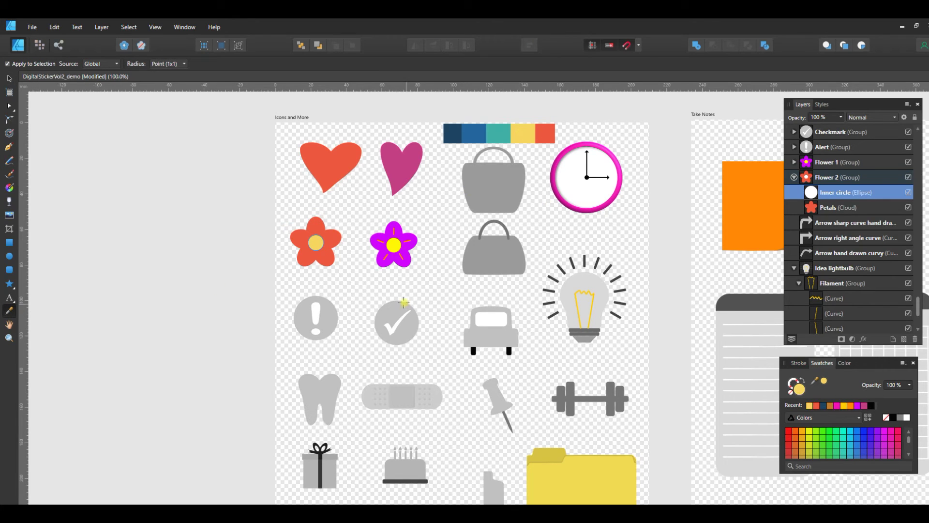